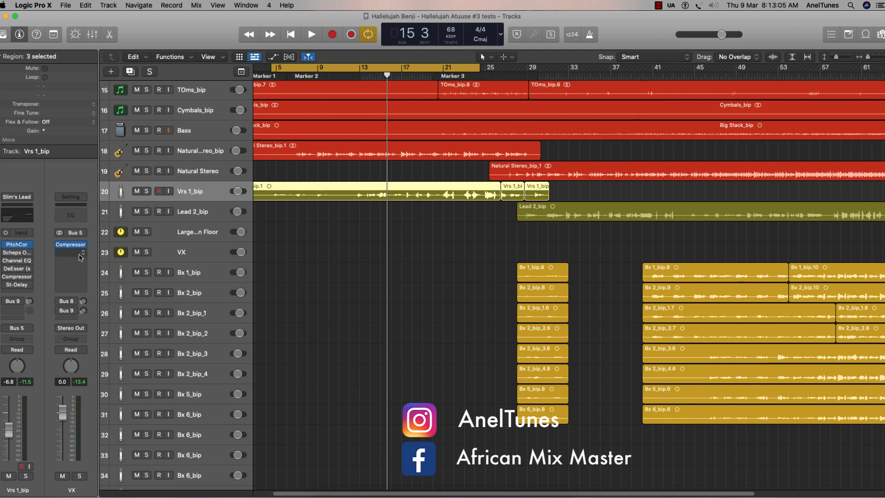
- Open the Compressor on the VX bus to review its Classic VCA settings, and close it
click(72, 248)
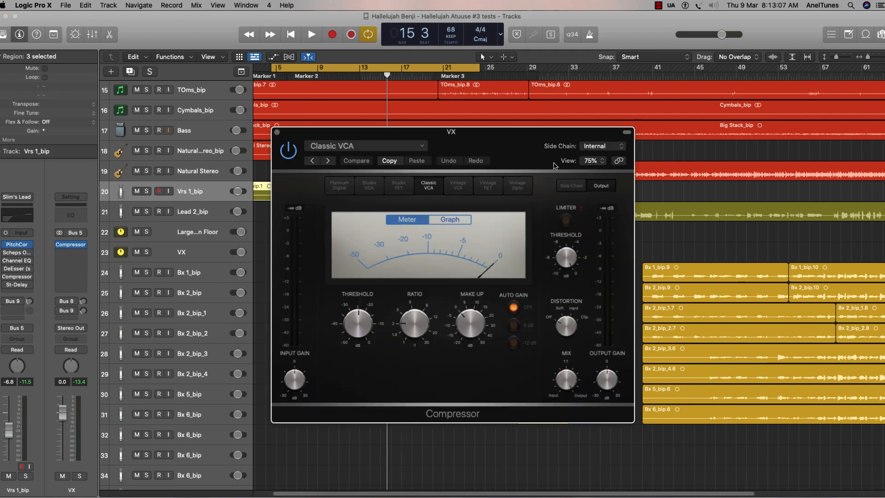
drag(514, 148, 523, 109)
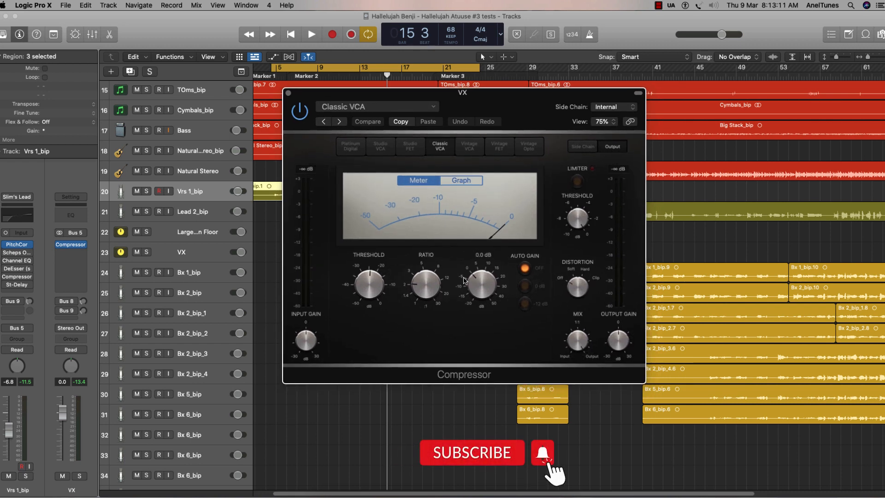
drag(451, 130, 450, 139)
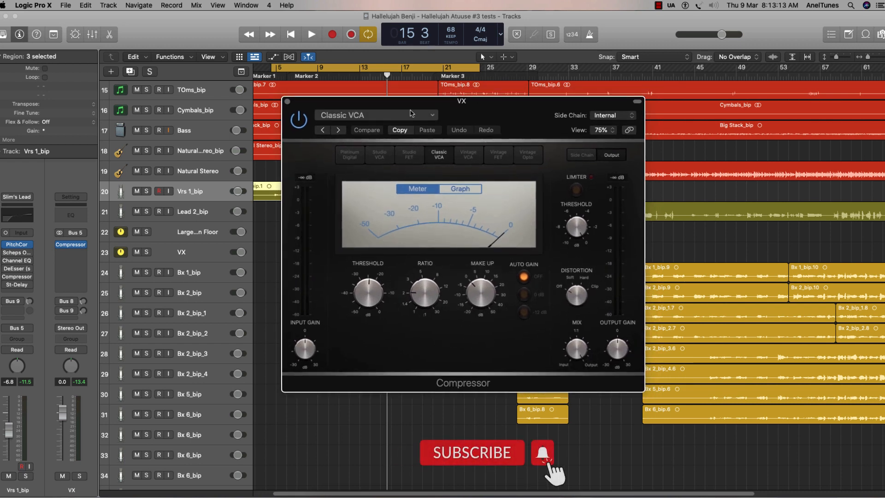
click(287, 102)
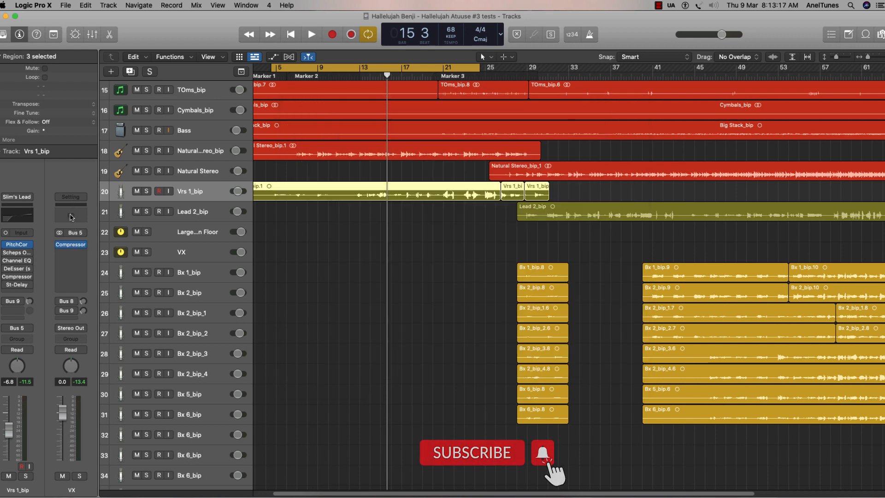
- Insert a Channel EQ after the Compressor on the VX bus and place its window over the arrangement
click(71, 215)
drag(533, 145, 511, 142)
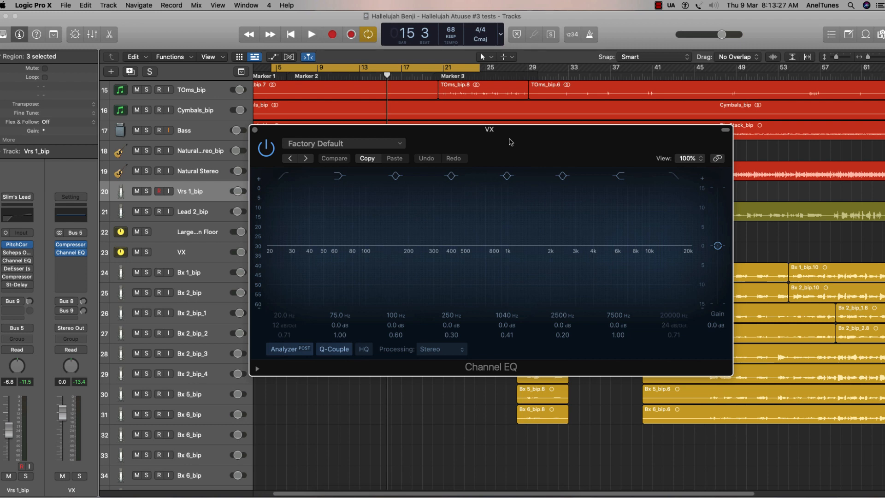
drag(511, 142, 489, 145)
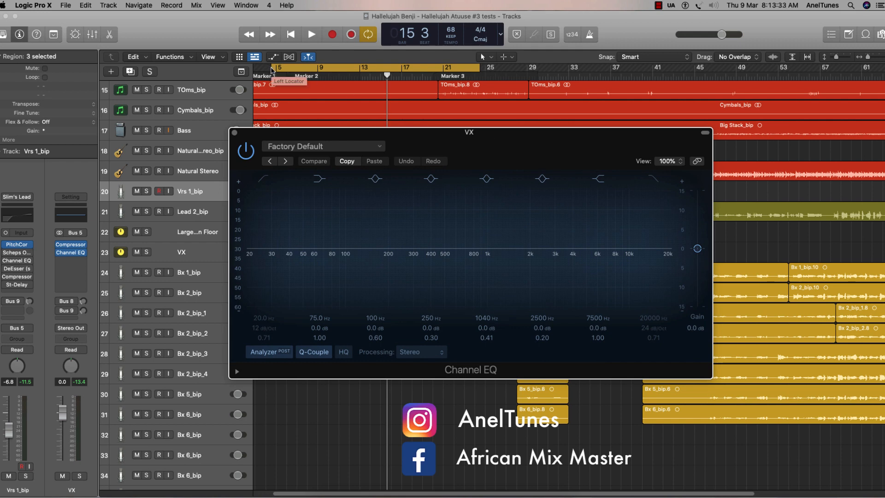
drag(510, 137, 514, 145)
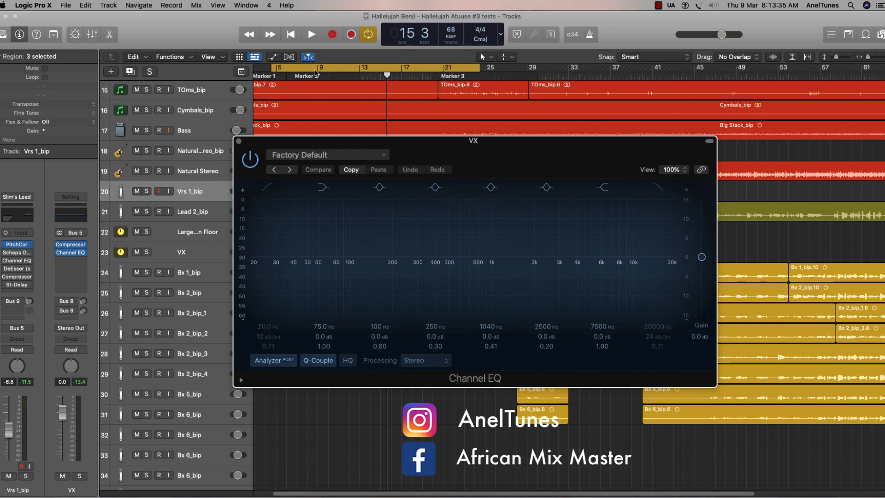
- Shift the cycle range to start at bar 13 and play it to check the vocal's spectrum in the Channel EQ
drag(364, 70, 429, 67)
key(space)
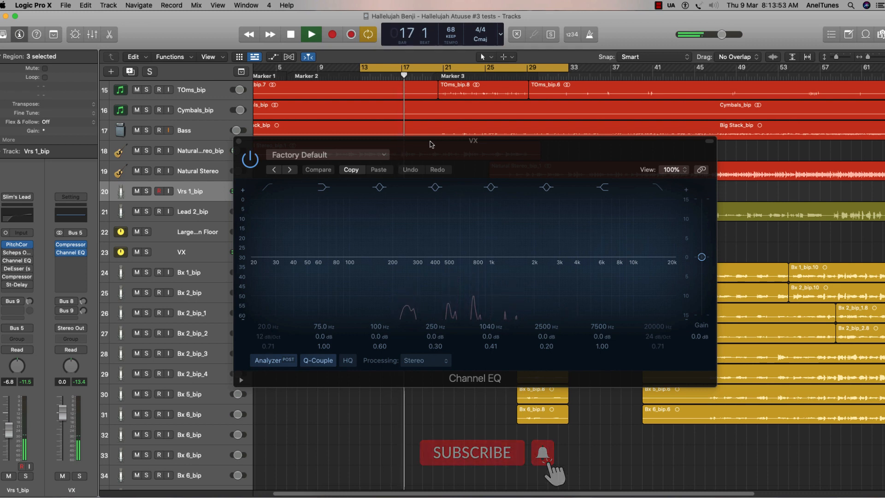
key(space)
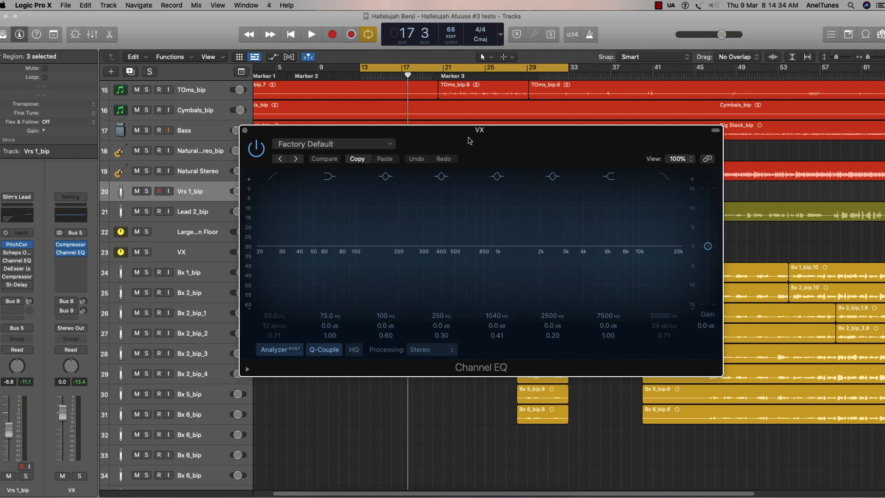
drag(470, 140, 470, 146)
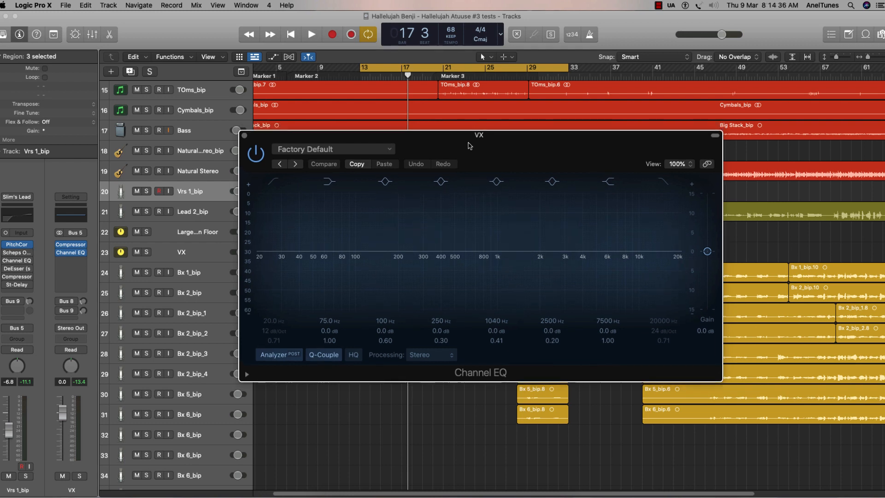
drag(504, 148, 525, 142)
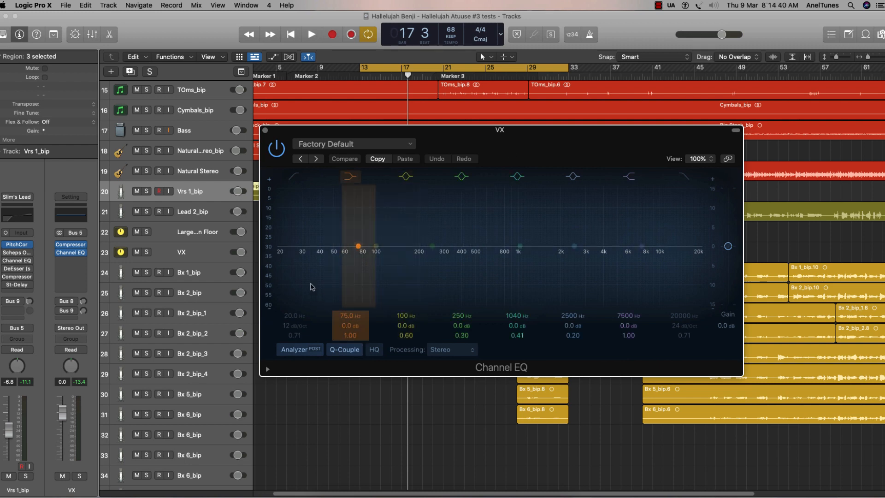
key(space)
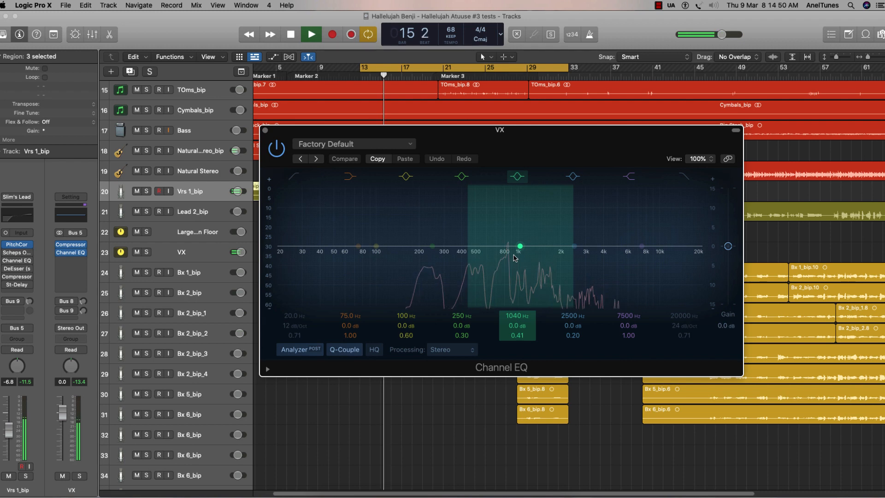
key(space)
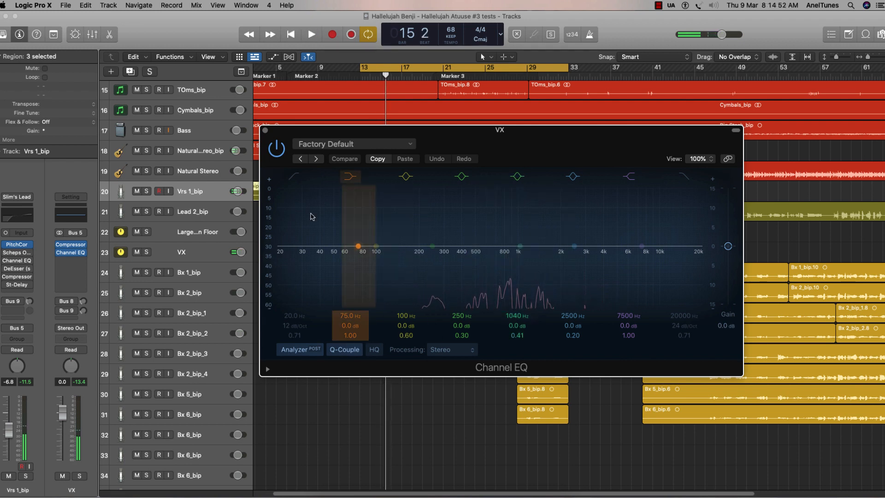
- Enable the Channel EQ's low-cut band and set its cutoff to about 149 Hz with a 12 dB/Oct slope
click(294, 176)
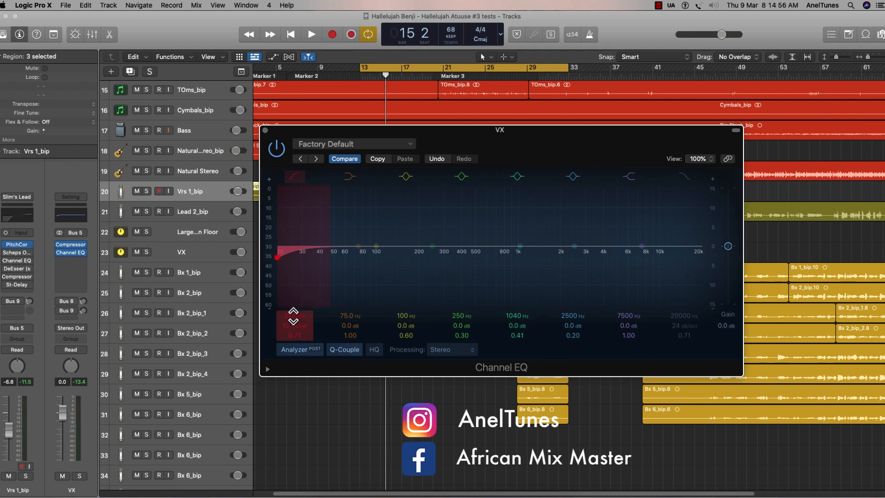
drag(294, 315, 294, 270)
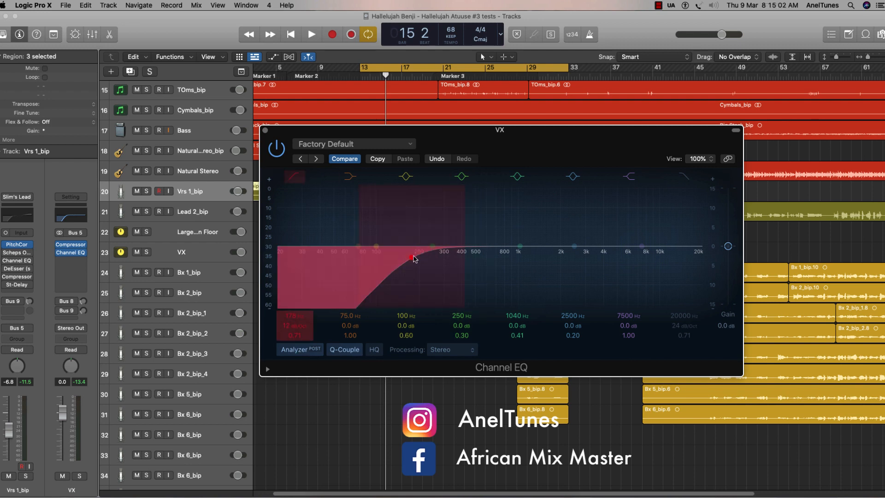
drag(411, 260, 399, 260)
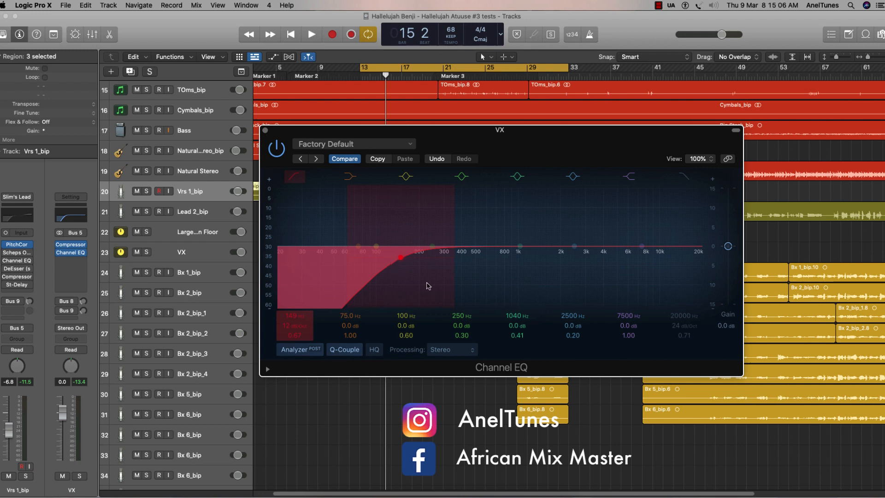
- Steepen the low cut to 18 dB/Oct and set its cutoff to 170 Hz with Q 0.75, auditioning it during playback
key(space)
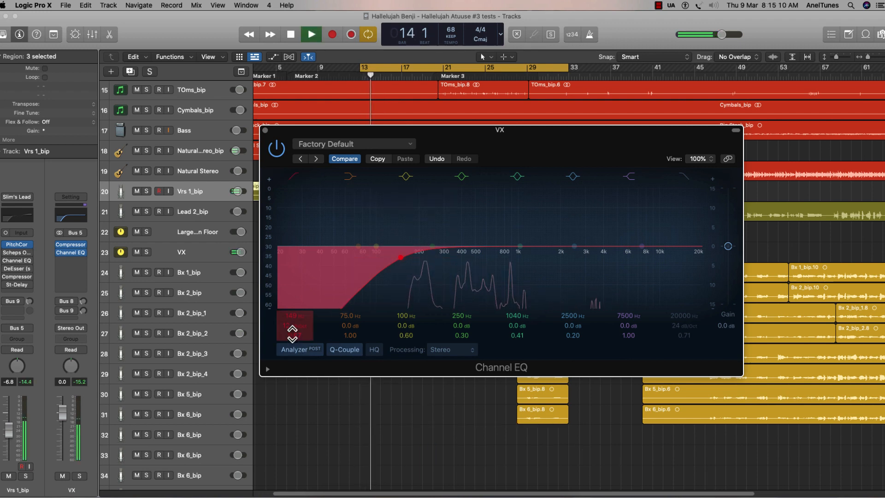
drag(295, 326, 294, 322)
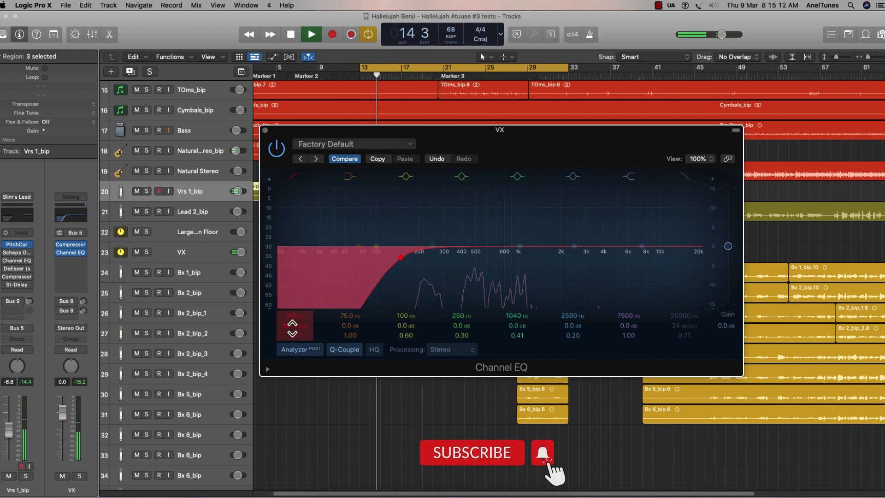
drag(400, 259, 412, 259)
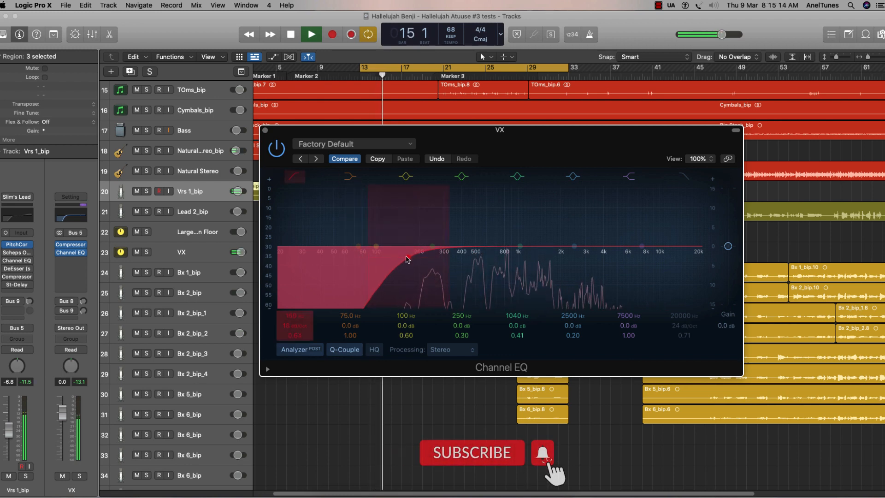
key(space)
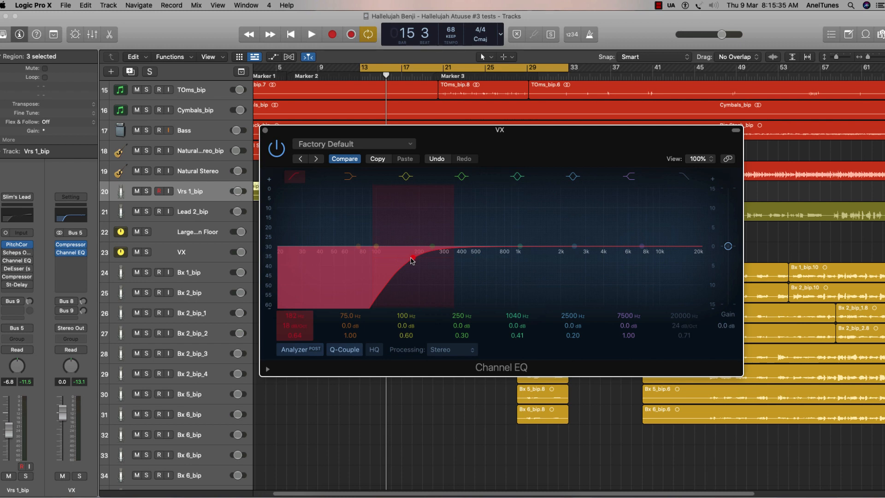
drag(412, 261, 405, 253)
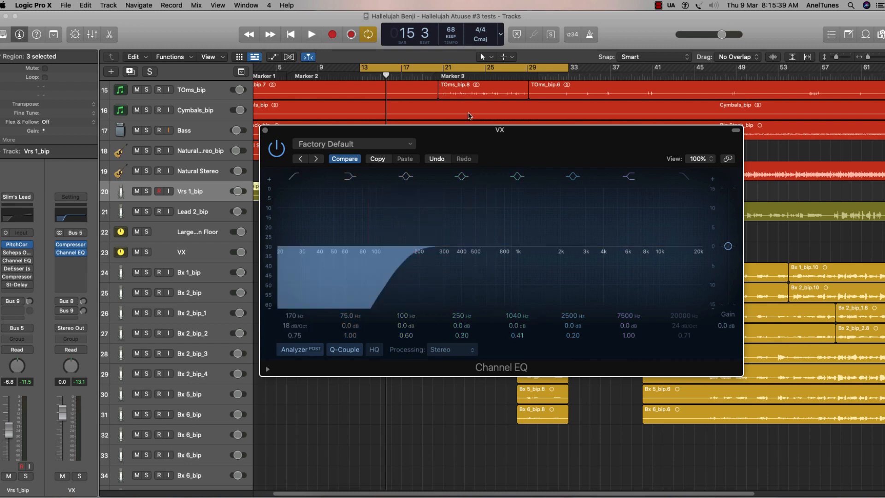
key(space)
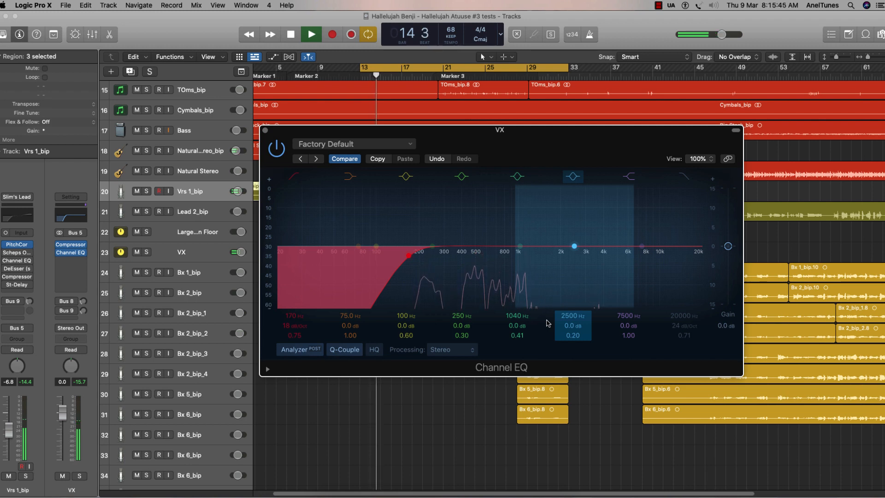
key(space)
drag(512, 140, 503, 154)
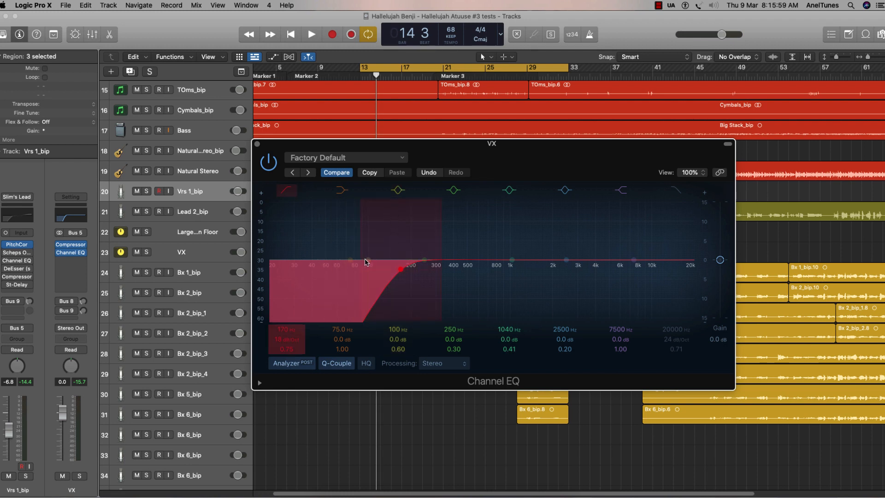
- Raise the 100 Hz bell band into a narrow boost of about +9.6 dB at 153 Hz with Q 4.50
drag(368, 262, 372, 259)
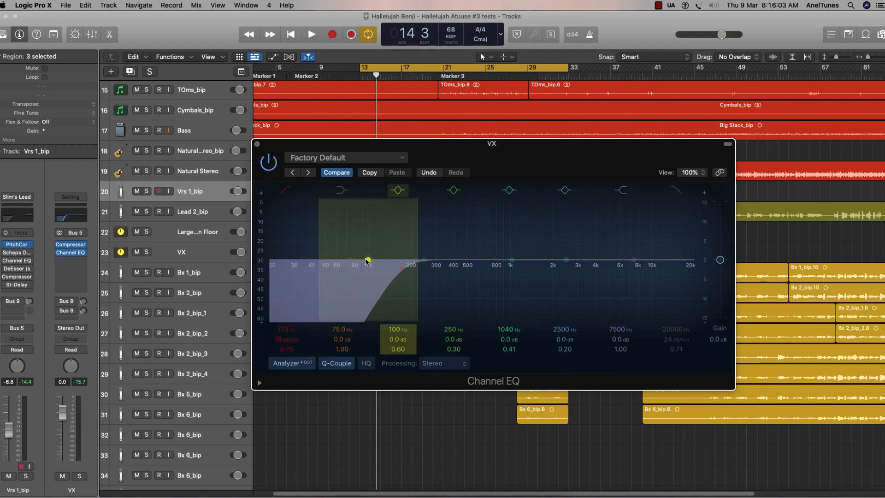
drag(368, 260, 393, 234)
scroll(392, 234, up, 3)
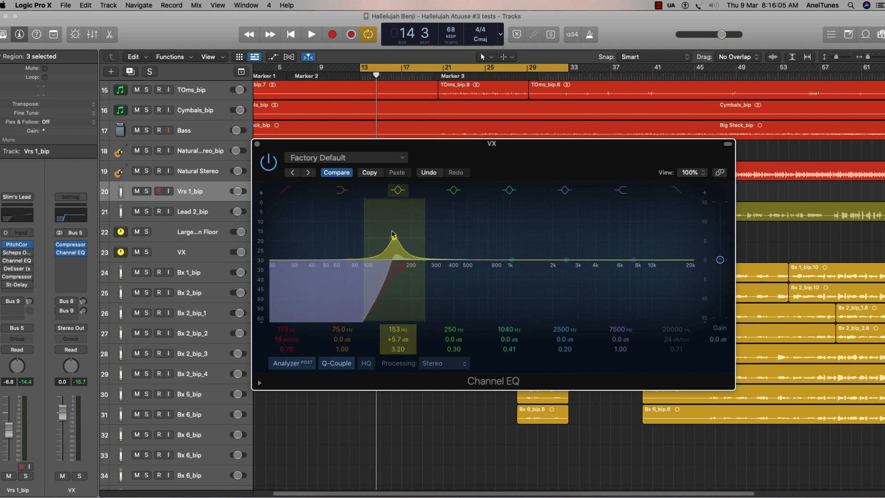
scroll(393, 235, up, 2)
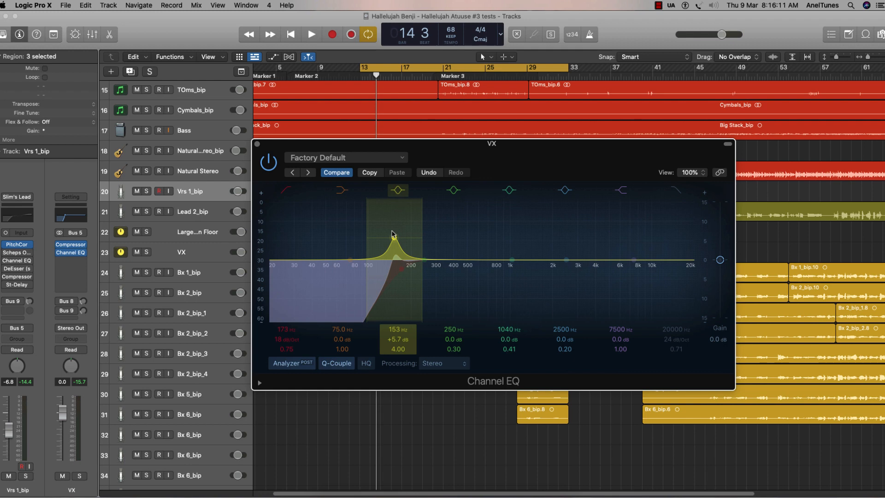
scroll(393, 235, up, 2)
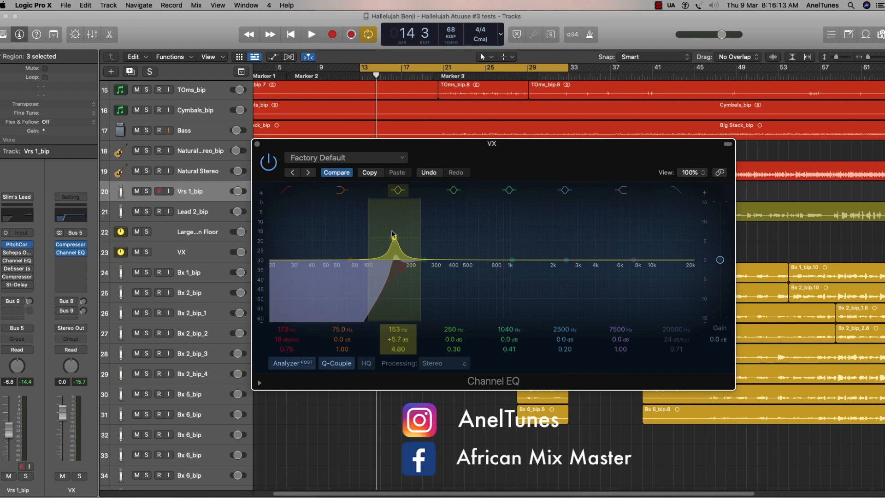
drag(394, 239, 396, 219)
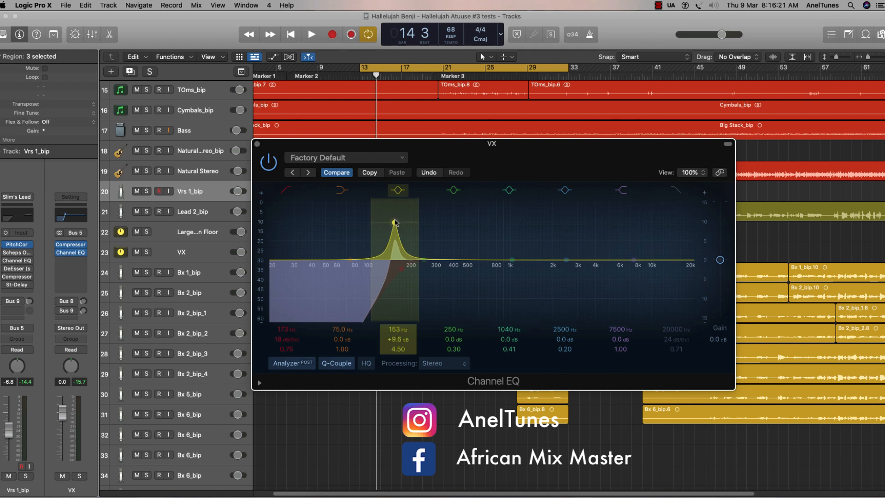
- Play the vocals and sweep the narrow boost up to 478 Hz to locate the problem frequency
key(space)
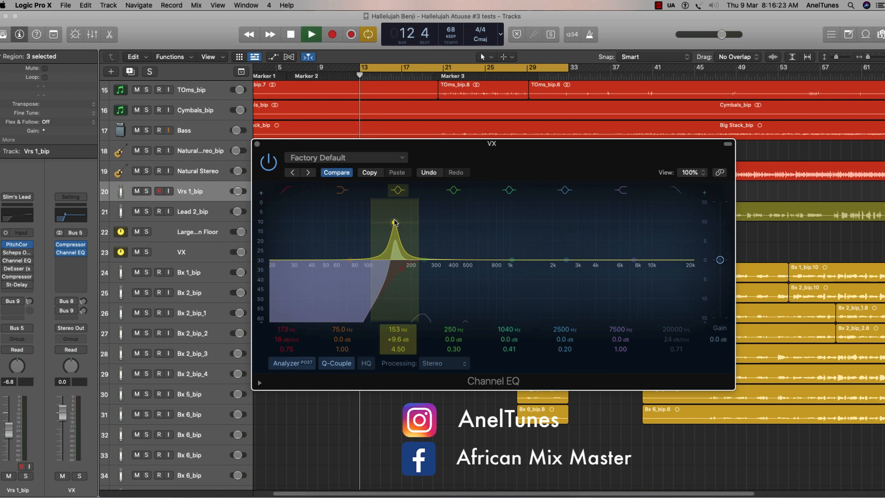
drag(394, 223, 466, 223)
drag(464, 222, 464, 222)
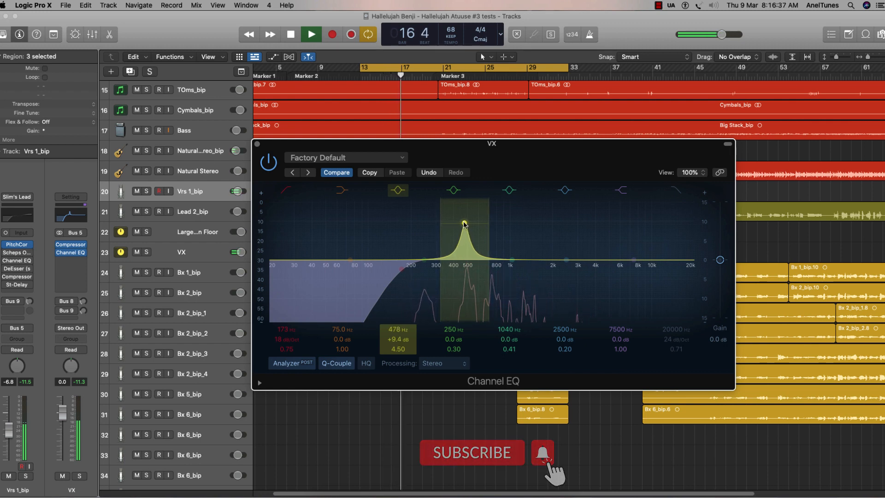
key(space)
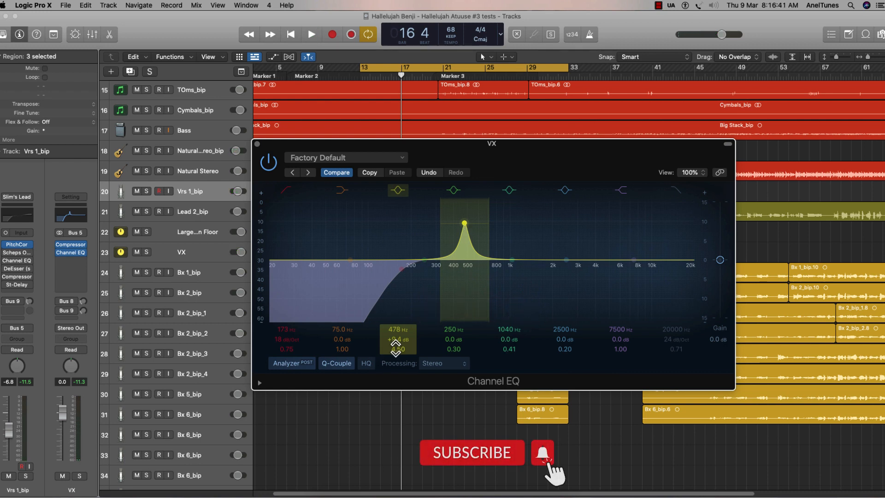
- Turn the boost into a -4.5 dB cut at 476 Hz with Q 1.70 and audition it during playback
drag(396, 347, 396, 383)
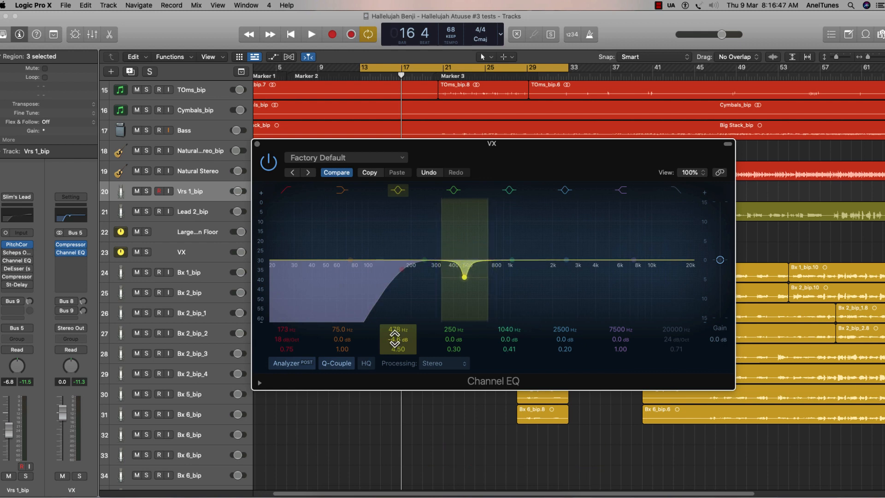
drag(395, 339, 395, 339)
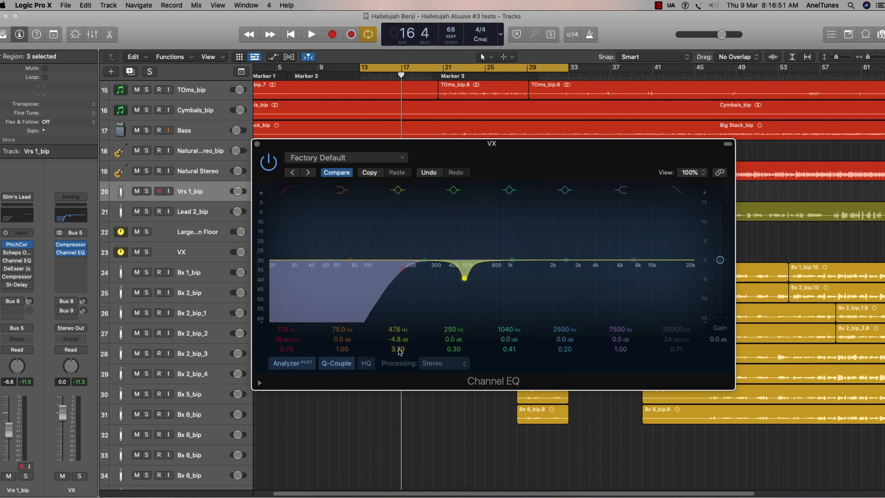
drag(400, 351, 396, 337)
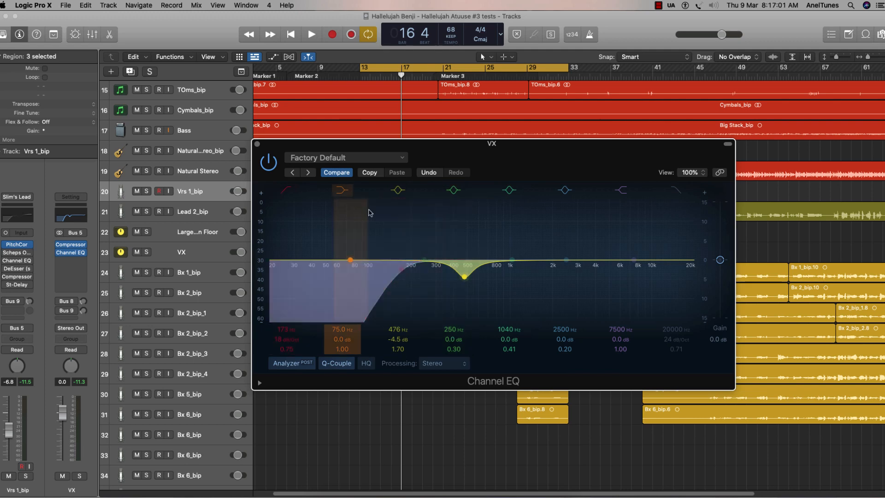
key(space)
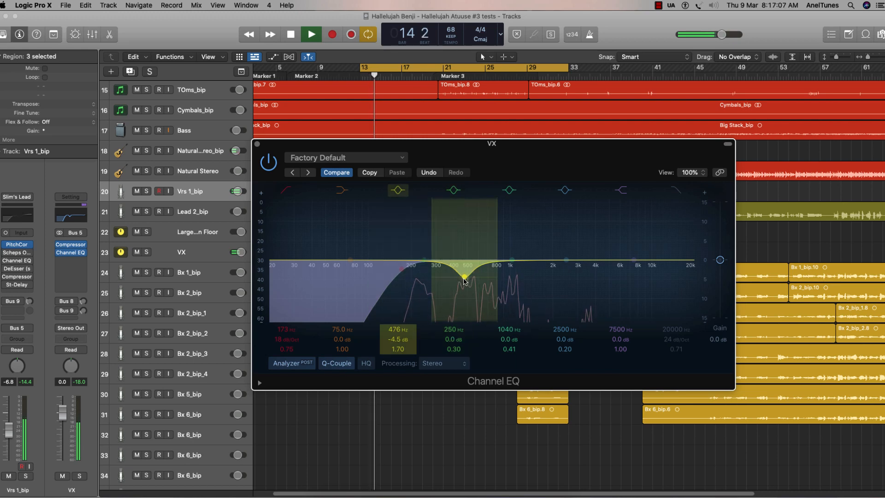
- Ease the 476 Hz cut to -4.1 dB and raise the 250 Hz band into a narrow +8.5 dB boost at 254 Hz with Q 3.80
drag(465, 278, 465, 276)
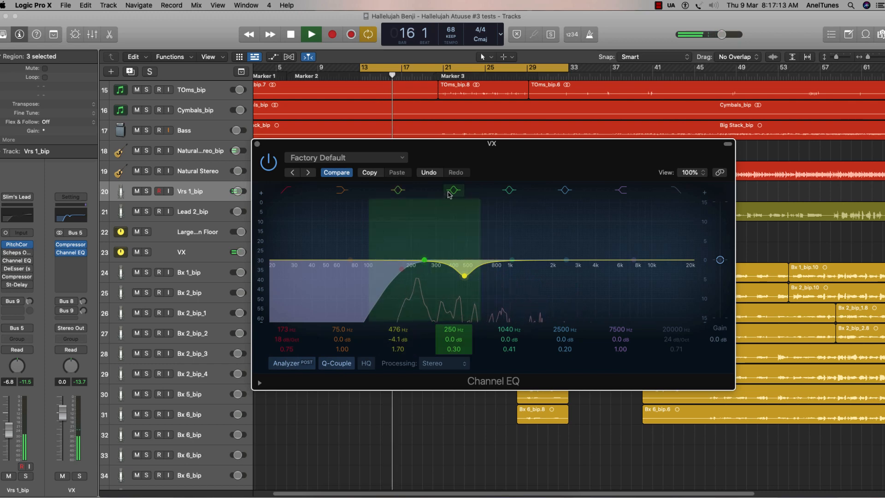
key(space)
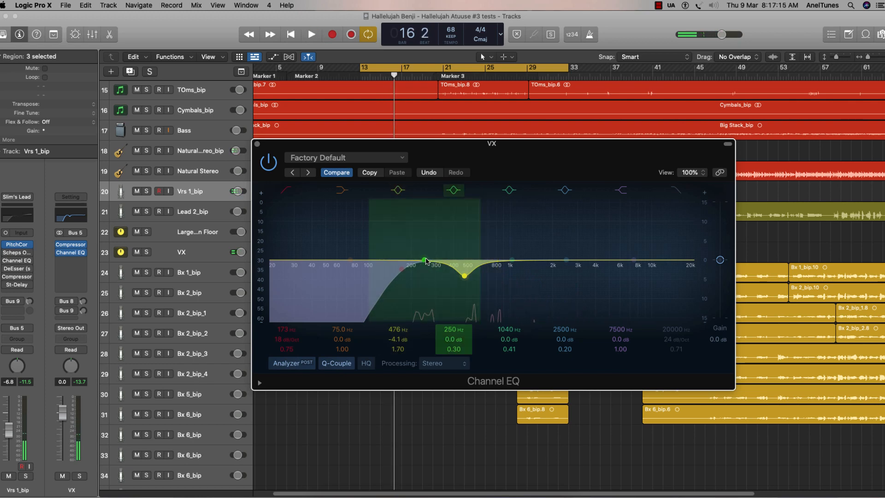
drag(426, 261, 425, 256)
scroll(426, 257, up, 10)
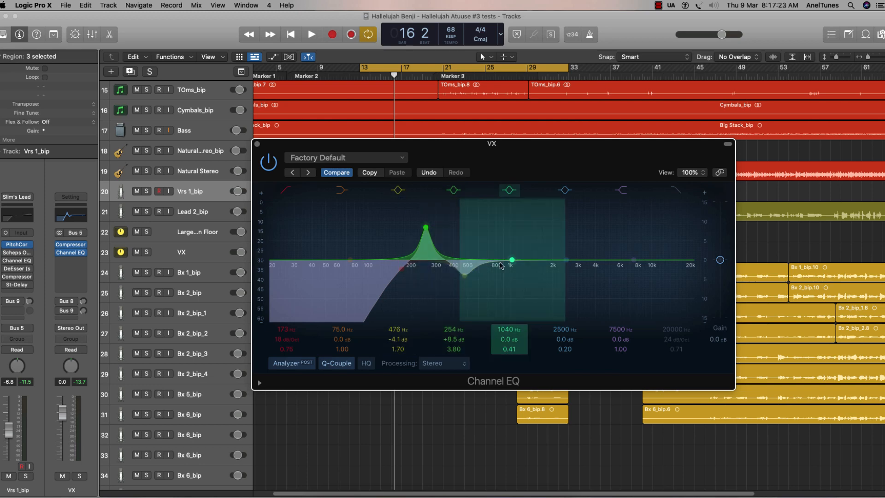
- Audition the low-mid boost during playback and turn it into a -3.8 dB cut at 254 Hz with Q 2.60
key(space)
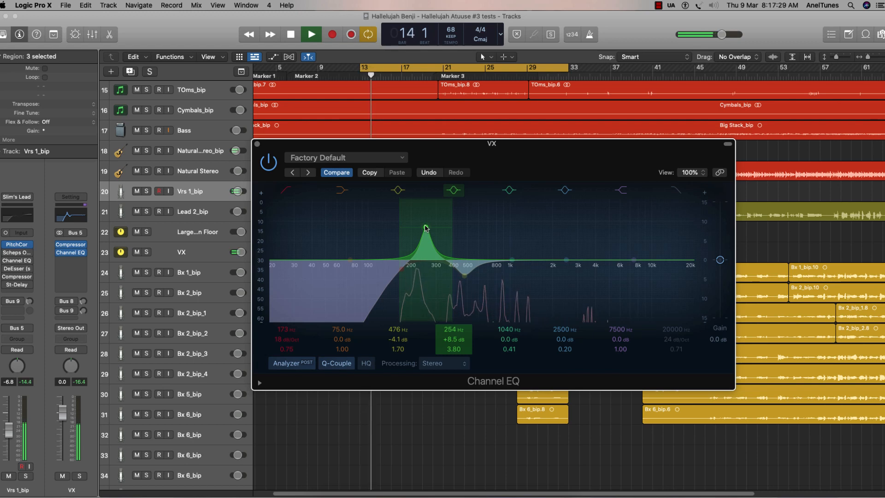
drag(426, 227, 424, 229)
key(space)
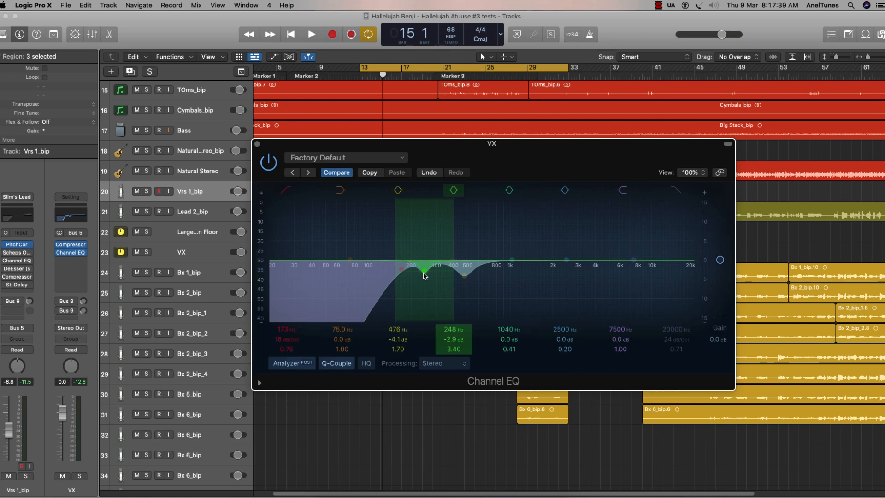
drag(454, 340, 454, 340)
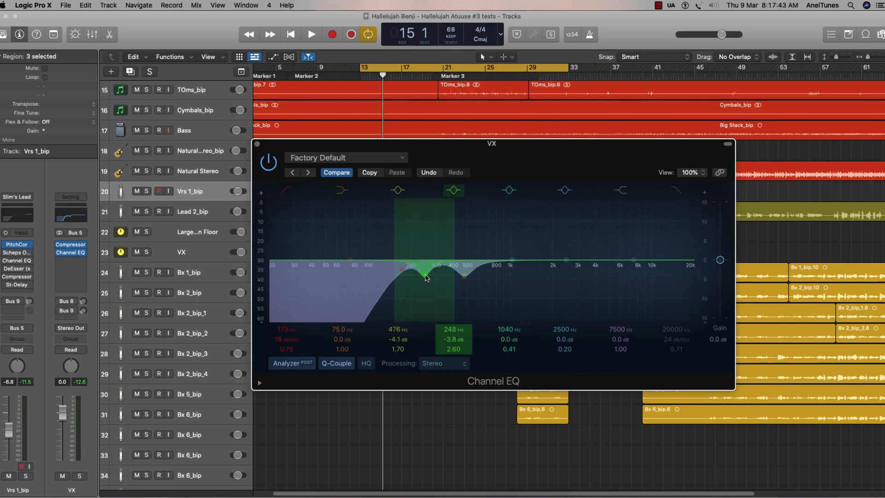
drag(425, 278, 428, 278)
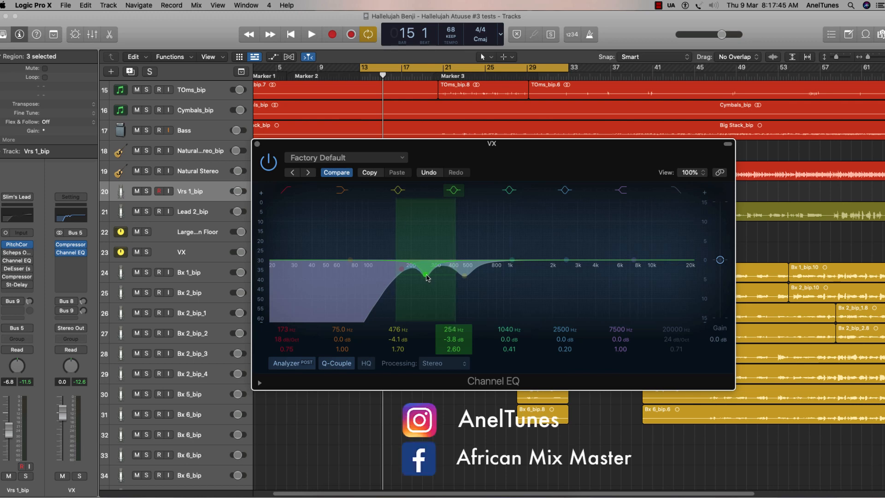
- Play the vocals and ease the low-mid cut to -3.3 dB at 252 Hz
key(space)
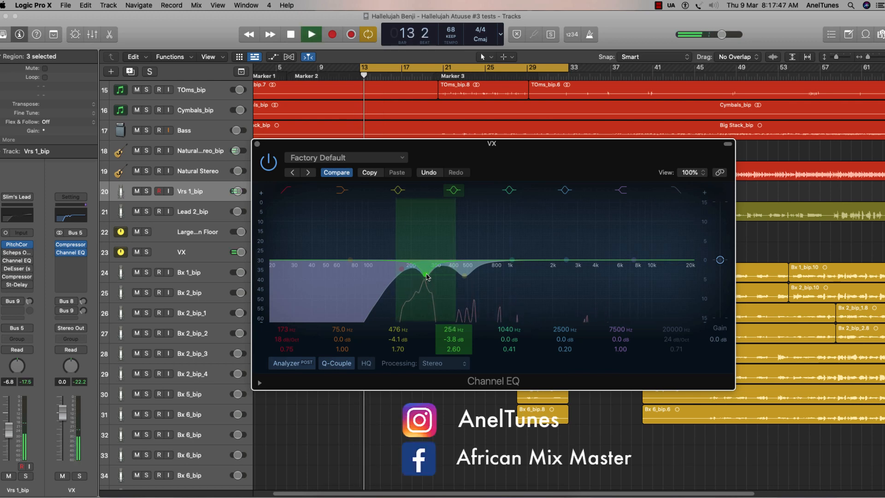
drag(426, 274, 426, 272)
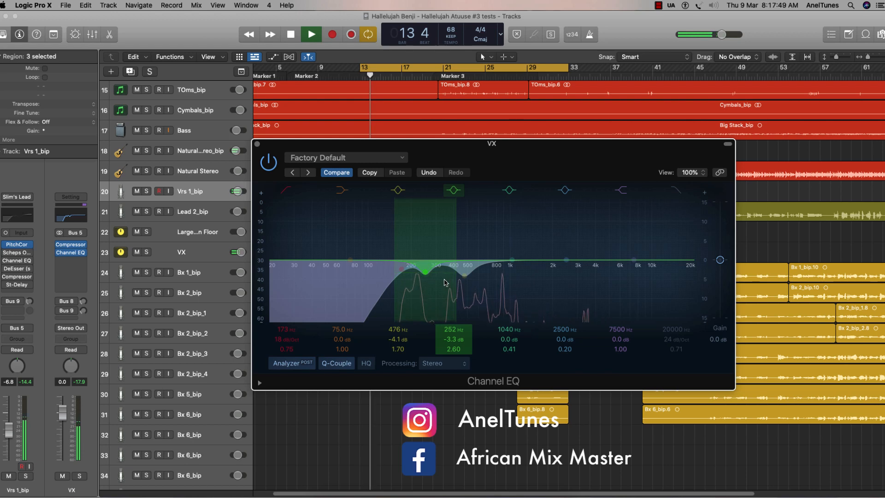
key(space)
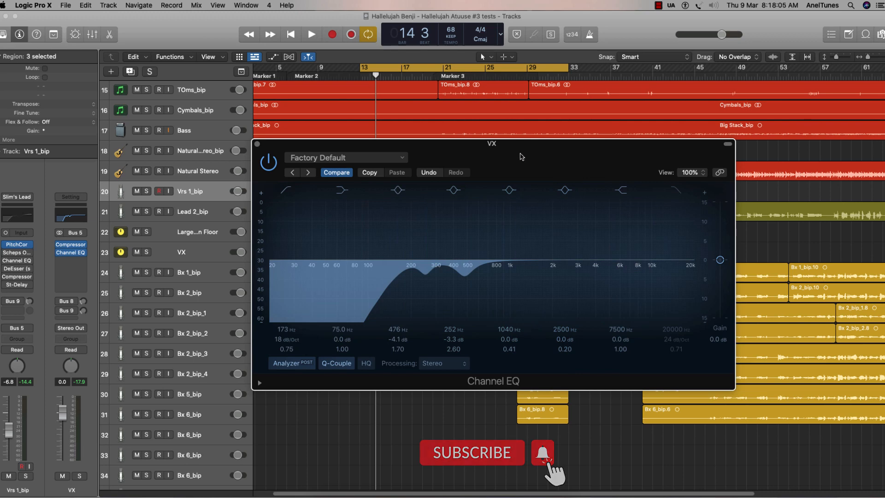
- Raise the 1040 Hz band into a narrow boost of about +9.5 dB at 1000 Hz with Q 2.80 during playback
drag(516, 154, 513, 146)
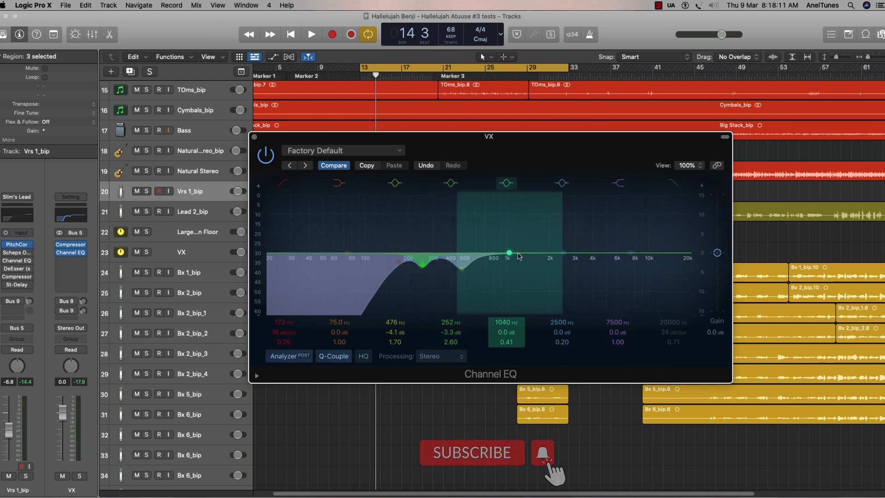
key(space)
drag(511, 257, 509, 211)
scroll(509, 210, down, 5)
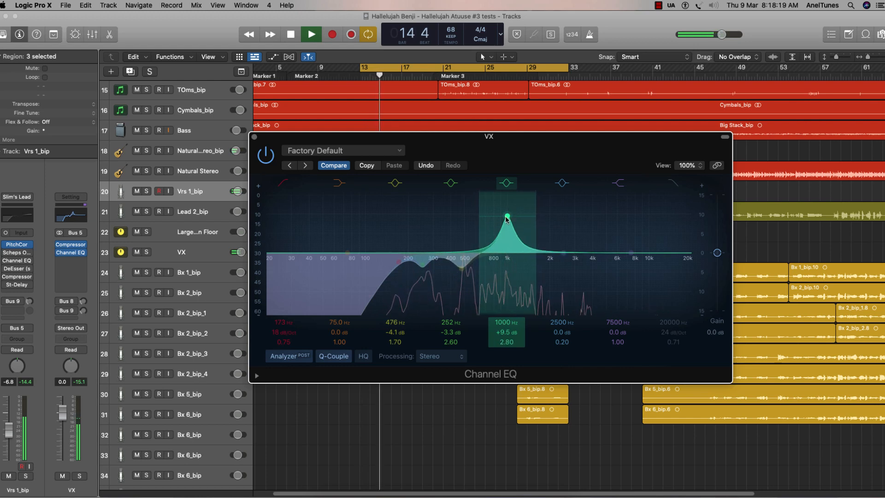
- Sweep the 1000 Hz boost down to 675 Hz, turn it into a -2.6 dB cut at 680 Hz with Q 2.30, and audition it
drag(506, 218, 493, 216)
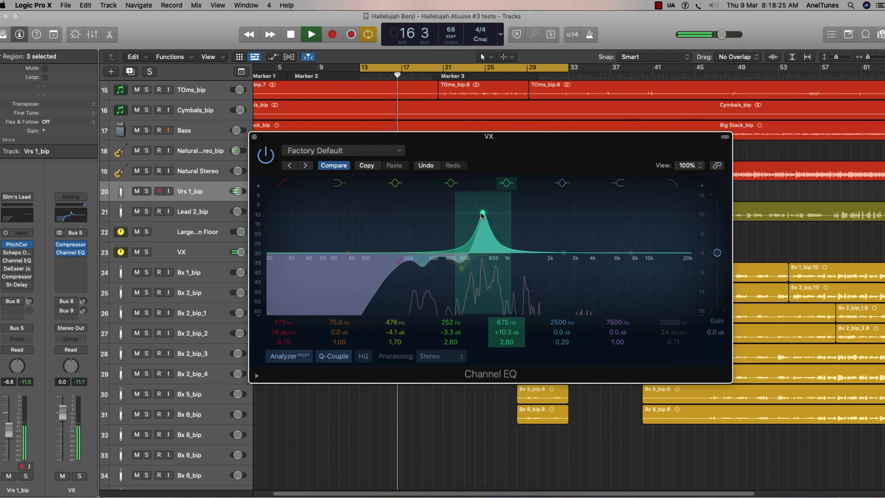
mouse_move(483, 215)
mouse_down()
mouse_move(523, 215)
mouse_move(483, 215)
mouse_up()
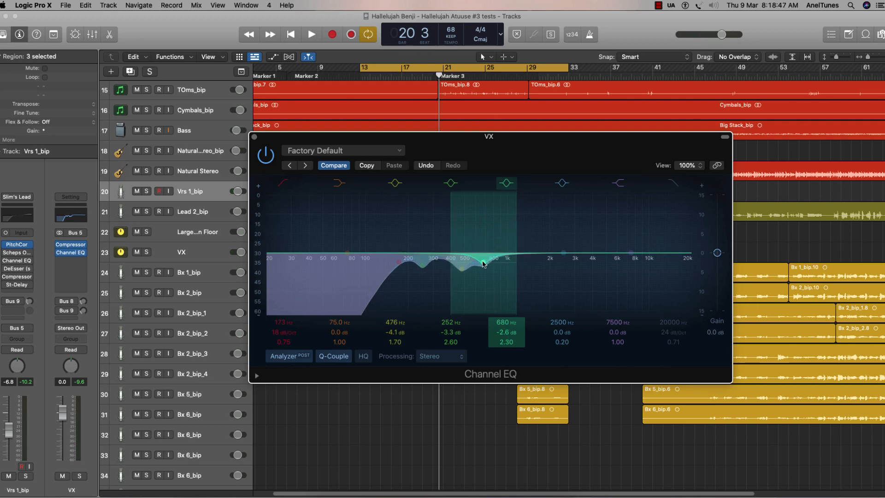
key(space)
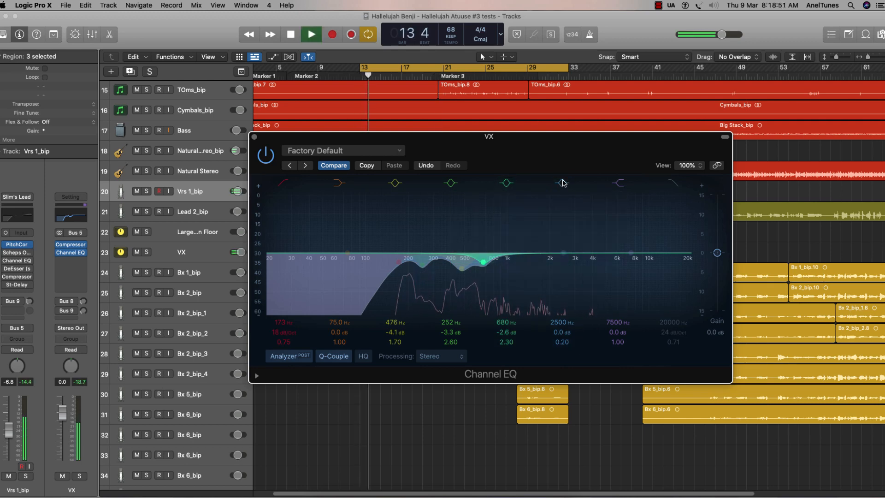
key(space)
- Raise the 2500 Hz band into a narrow +10.3 dB boost at 2440 Hz with Q 4.80, auditioning it during playback
drag(564, 253, 564, 240)
scroll(563, 240, up, 10)
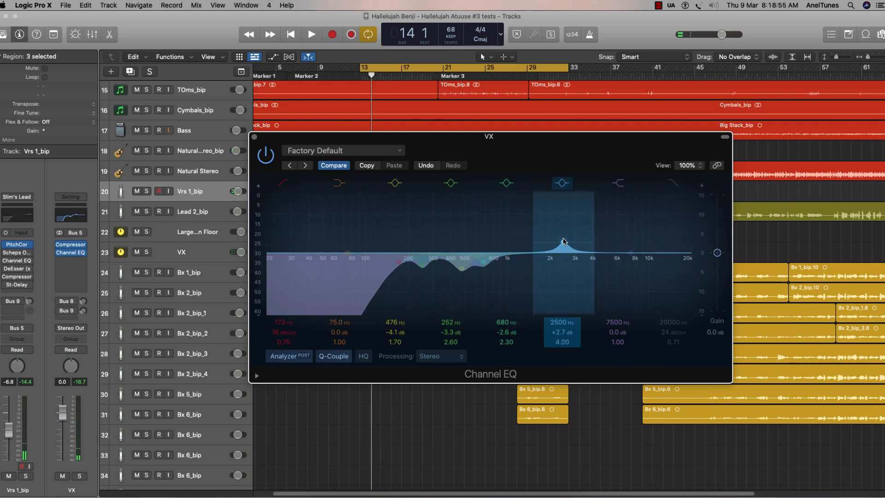
drag(563, 243, 563, 214)
key(space)
key(space)
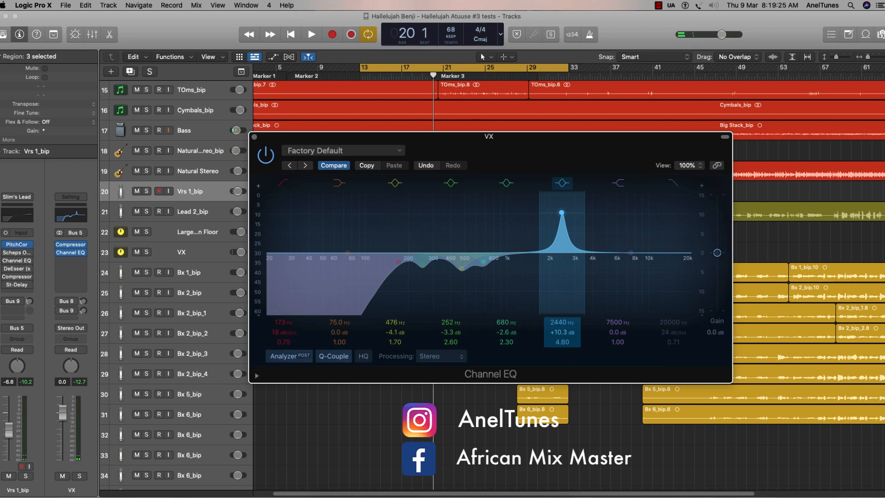
- Turn the 2440 Hz boost into a narrow -10.1 dB cut with Q 7.30
drag(562, 213, 562, 264)
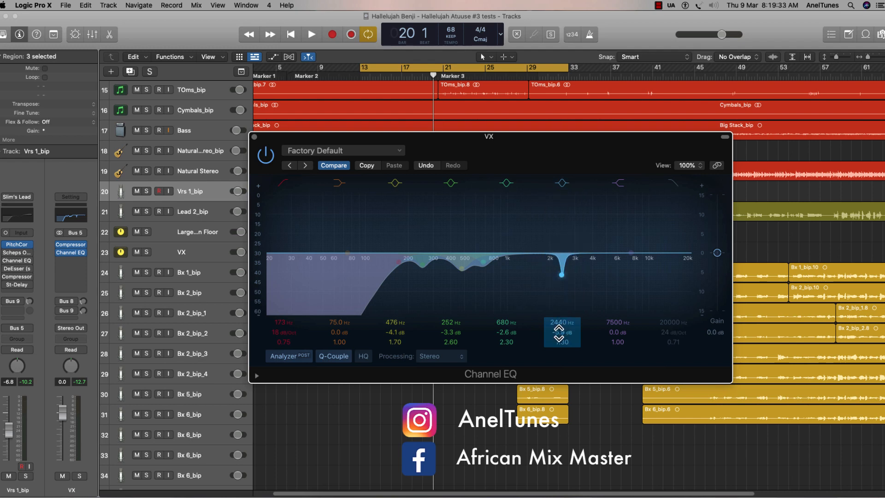
drag(563, 332, 562, 333)
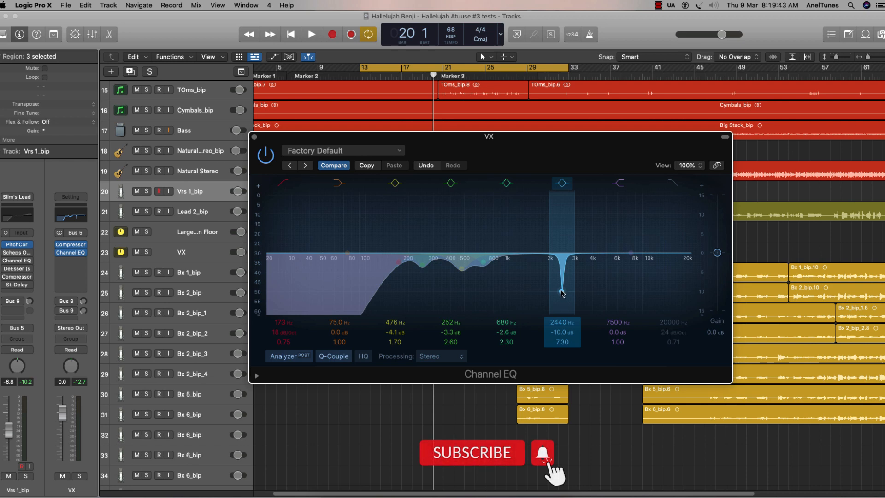
drag(562, 293, 562, 294)
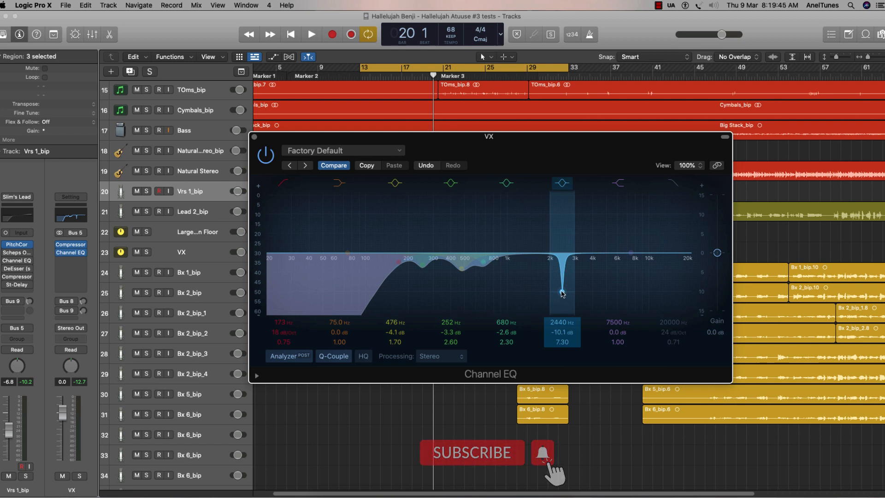
scroll(562, 294, up, 3)
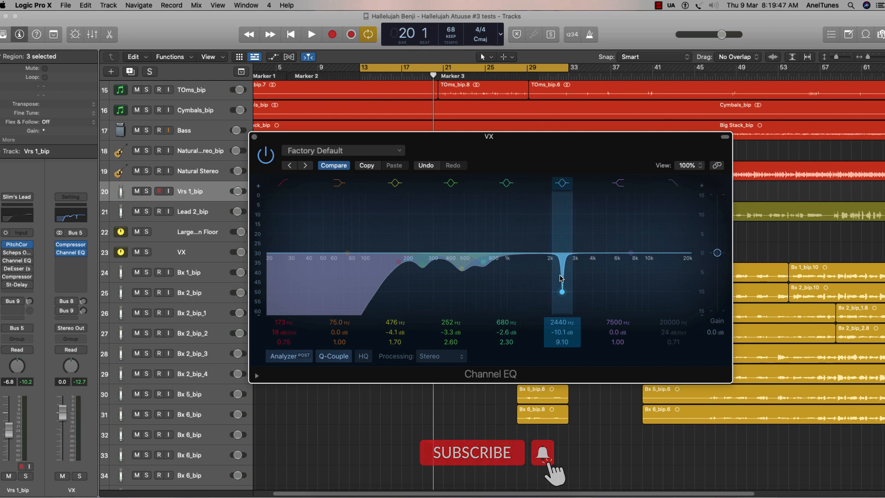
scroll(561, 277, down, 3)
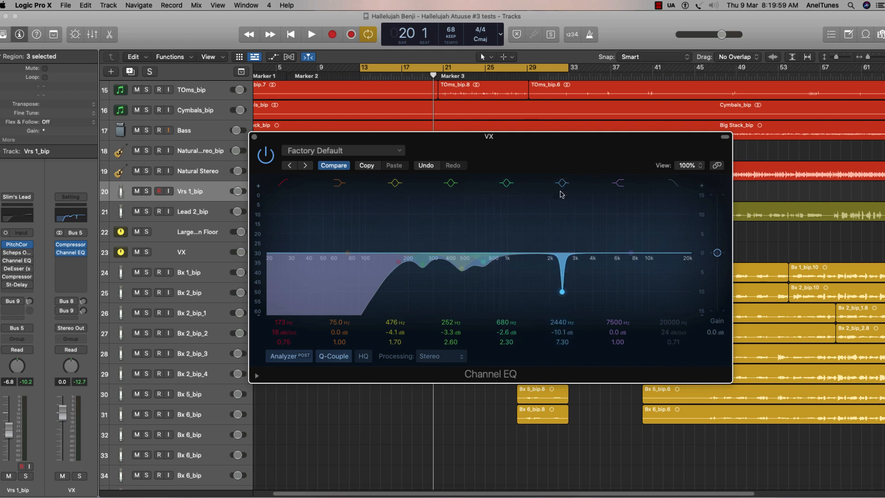
- Play the vocals to audition the complete Channel EQ curve, repositioning the plug-in window over the tracks
drag(531, 151, 520, 148)
key(space)
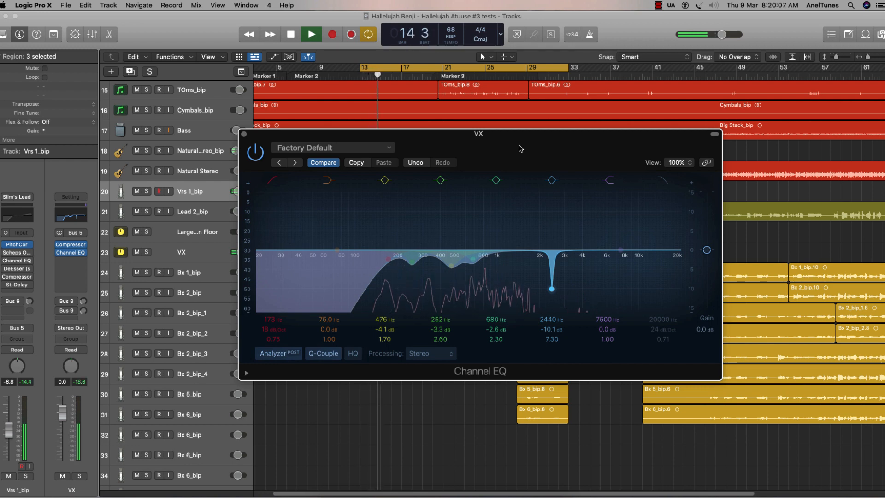
drag(499, 141, 518, 119)
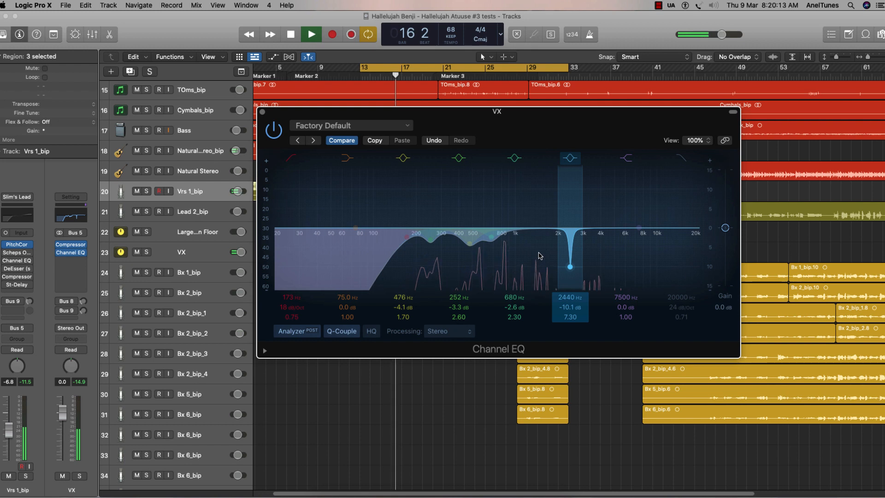
key(space)
drag(491, 126, 494, 138)
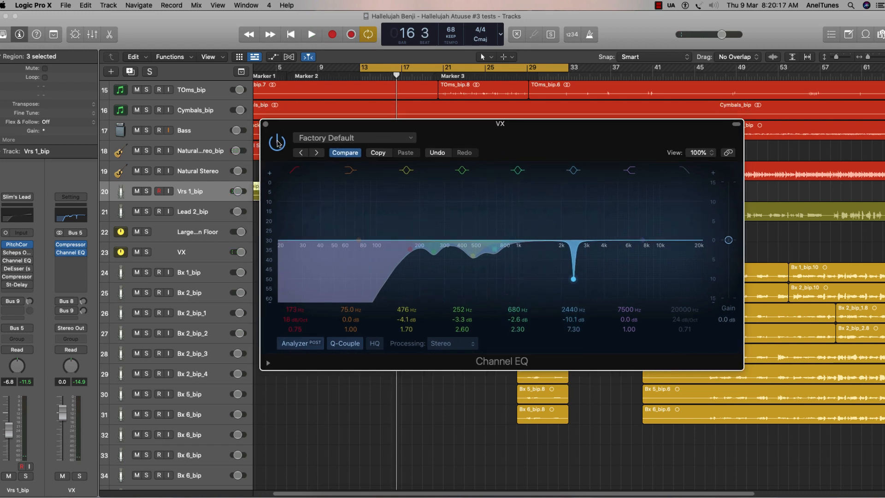
- Compare the vocal bus with and without the Channel EQ by playing it bypassed and re-enabled
click(278, 143)
key(space)
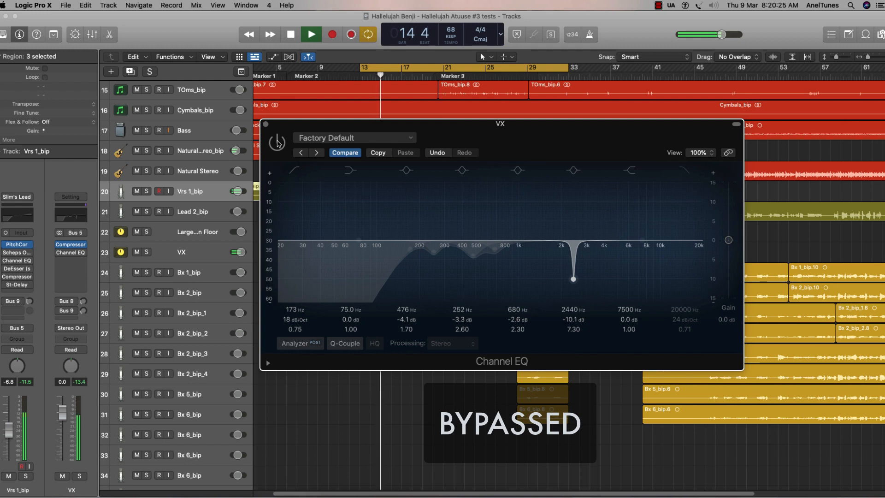
key(space)
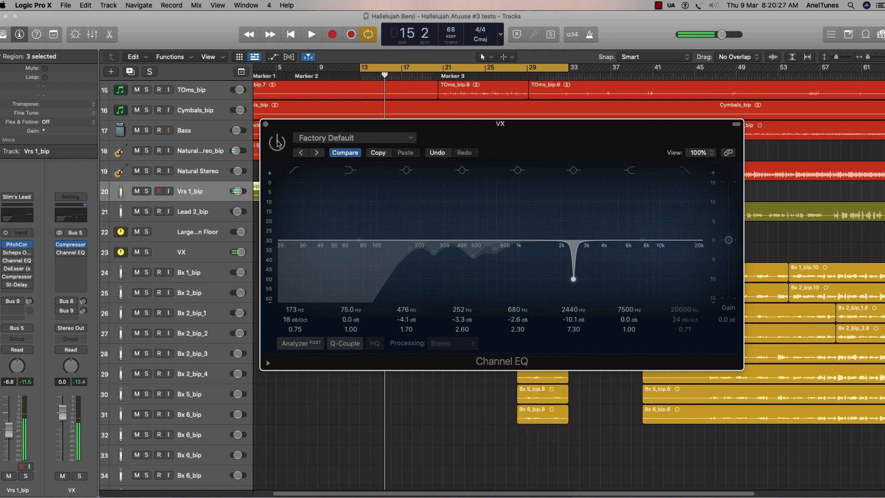
click(277, 142)
key(space)
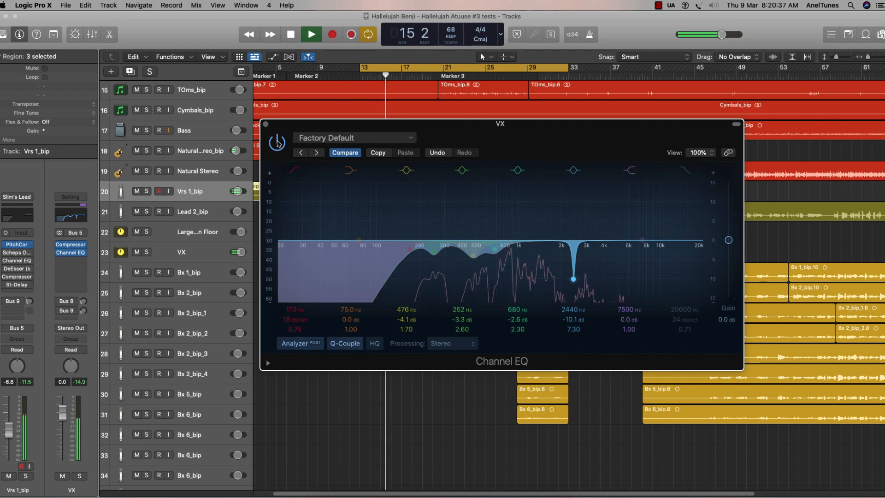
key(space)
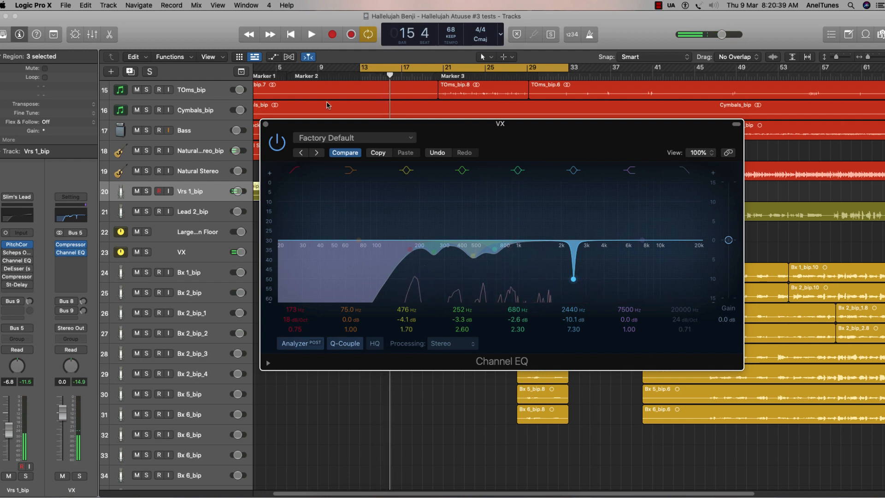
drag(451, 134, 448, 131)
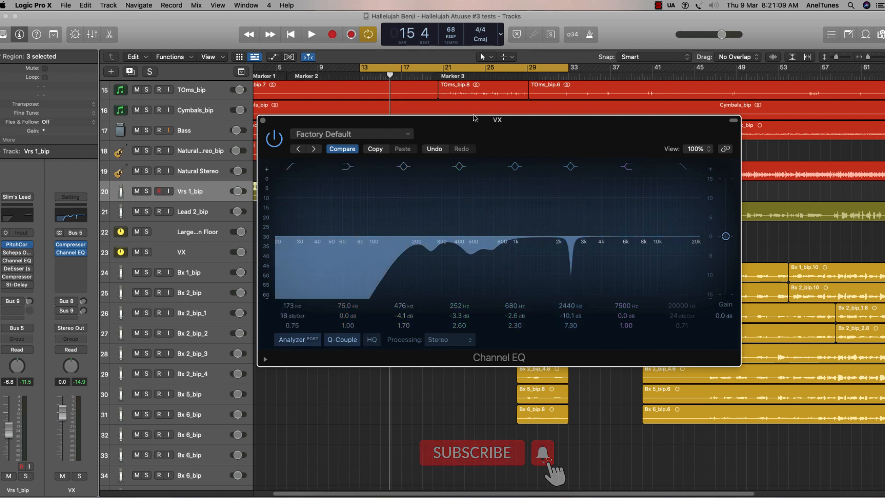
drag(476, 119, 472, 126)
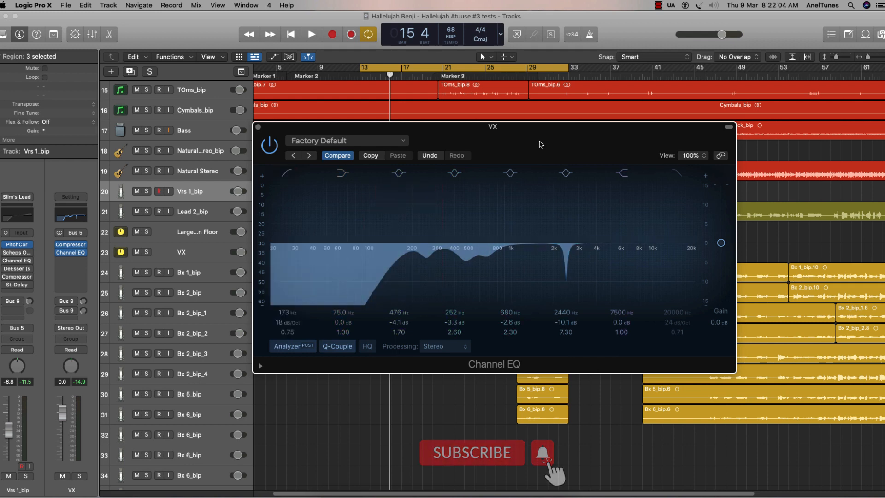
drag(541, 145, 521, 137)
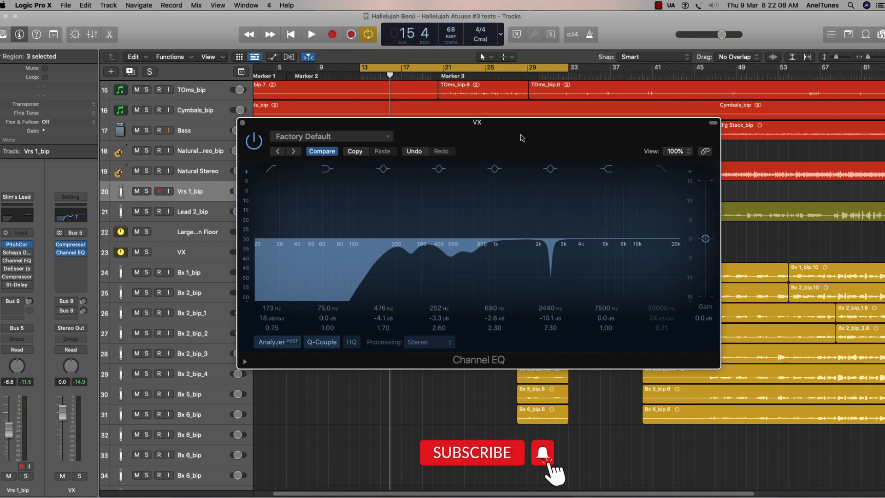